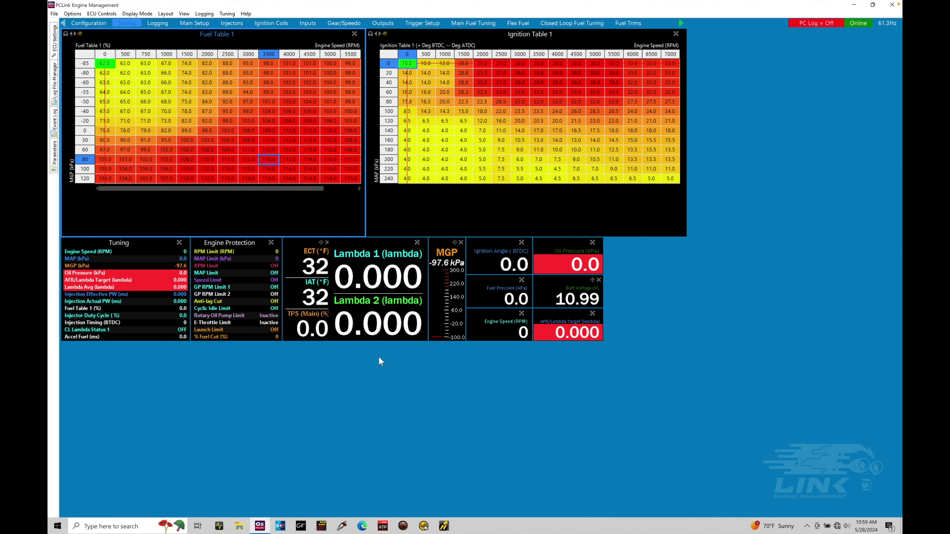
click(58, 18)
click(59, 18)
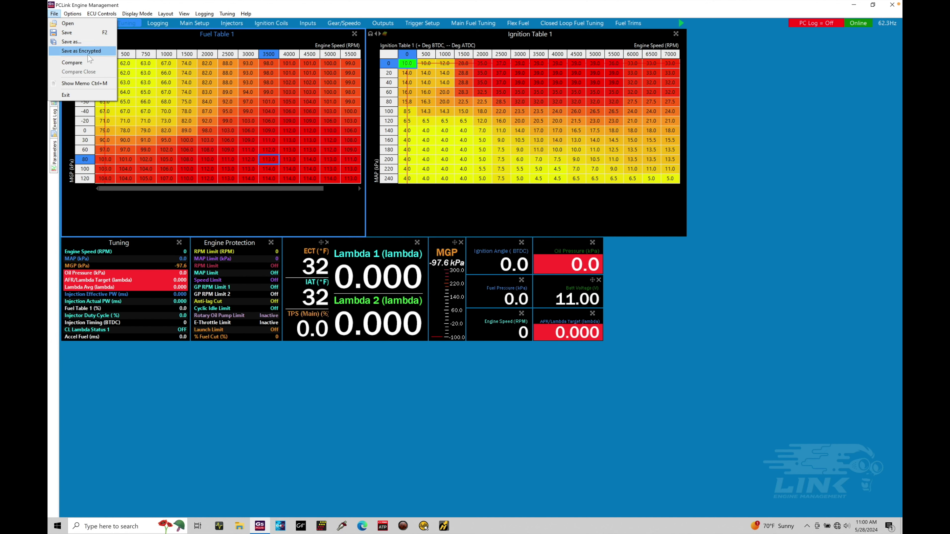
click(89, 41)
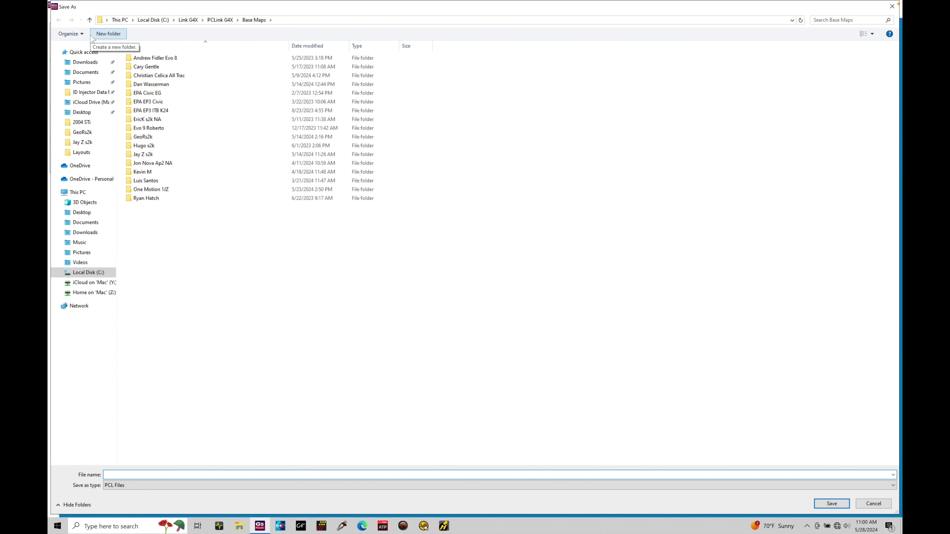
click(344, 111)
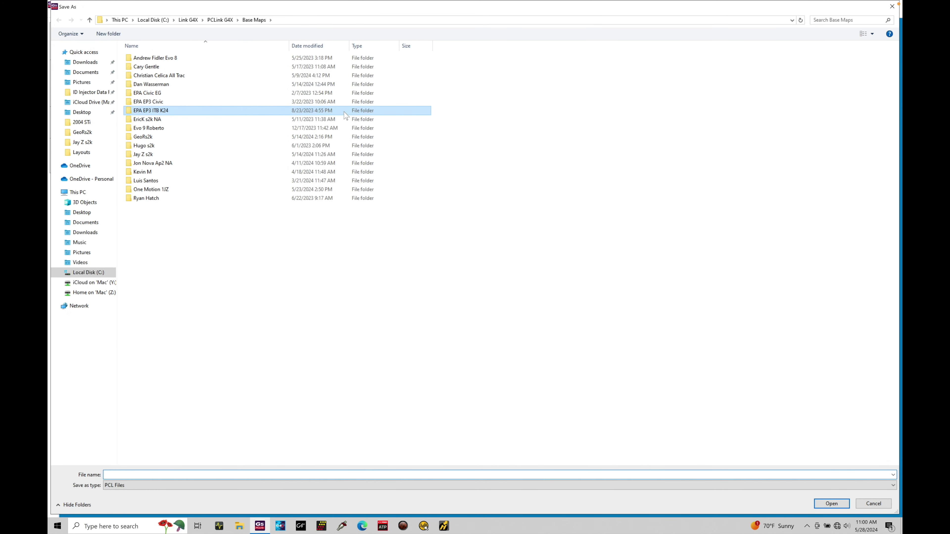
click(892, 6)
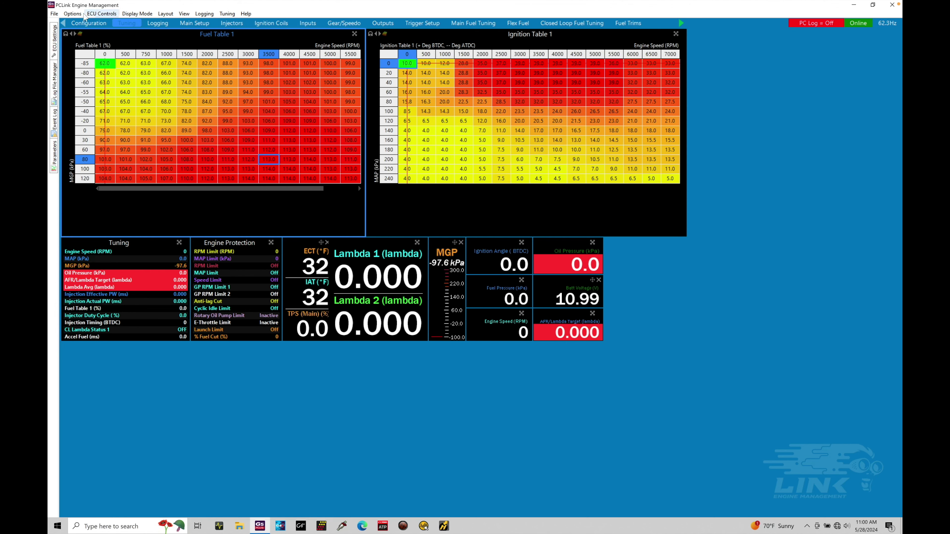
click(54, 13)
click(63, 32)
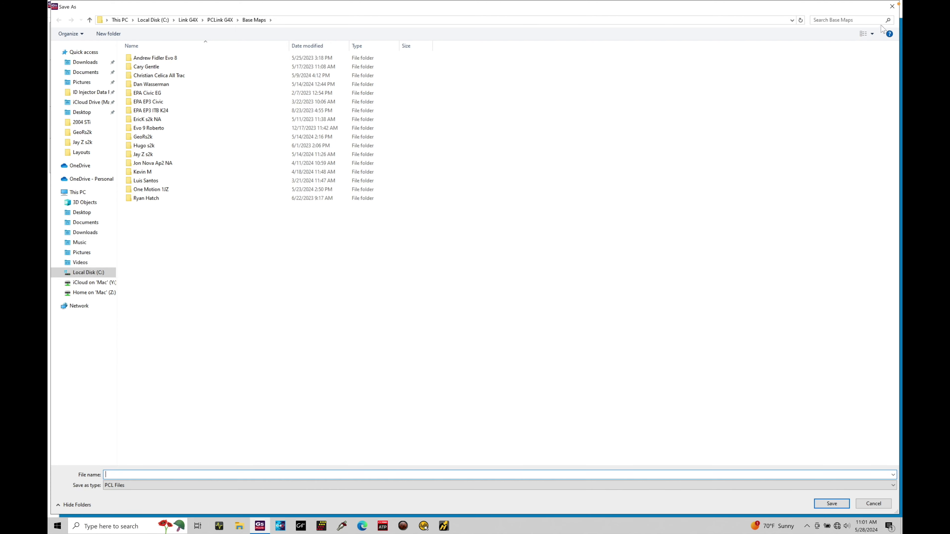
click(892, 6)
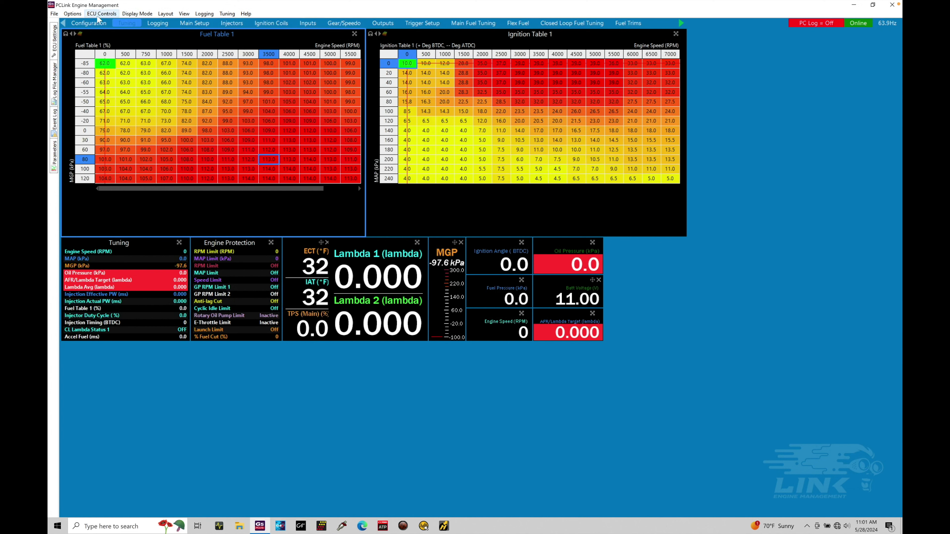
- Set the Basemaps directory in the options to the Link folder inside Documents
click(73, 14)
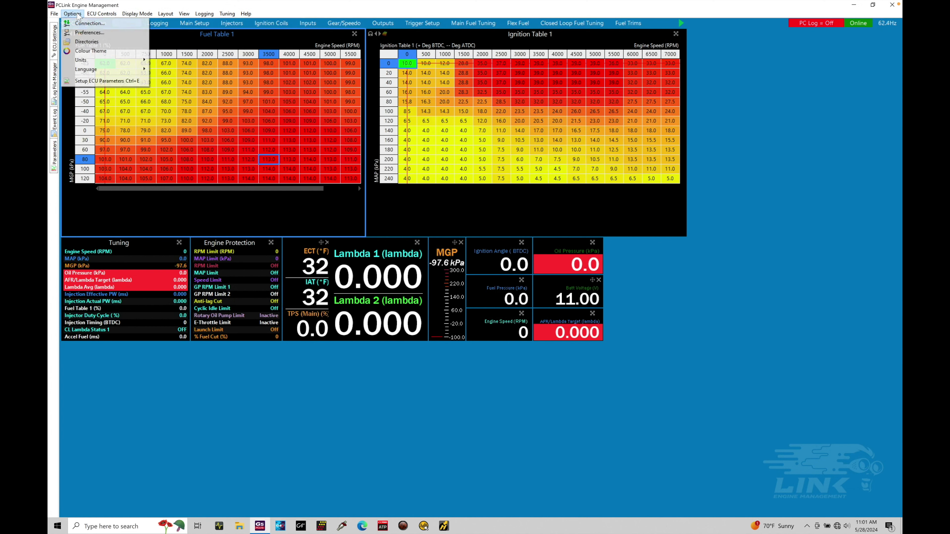
click(81, 32)
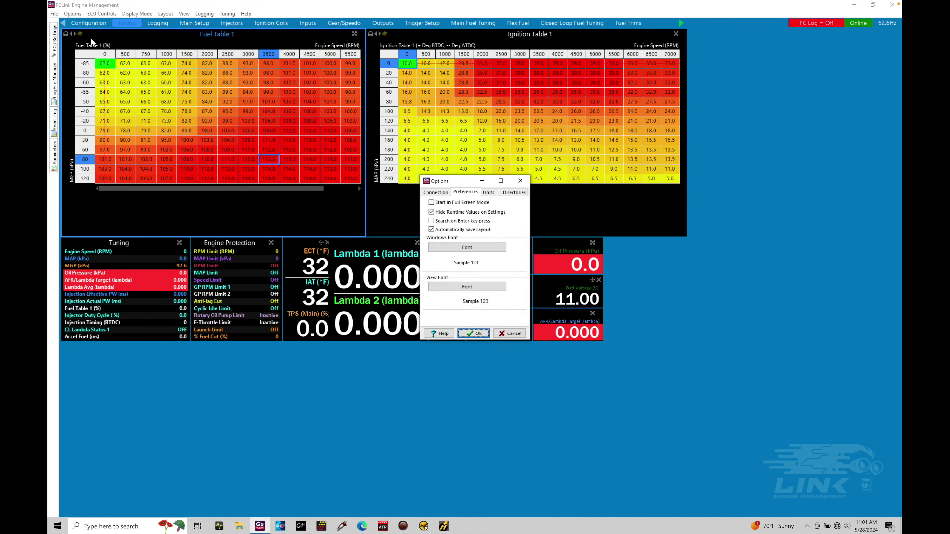
click(508, 193)
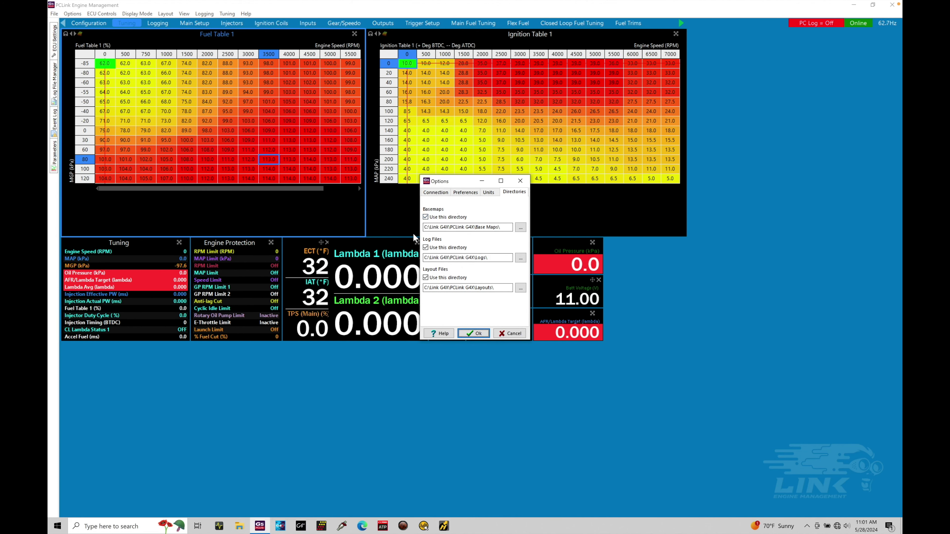
click(520, 229)
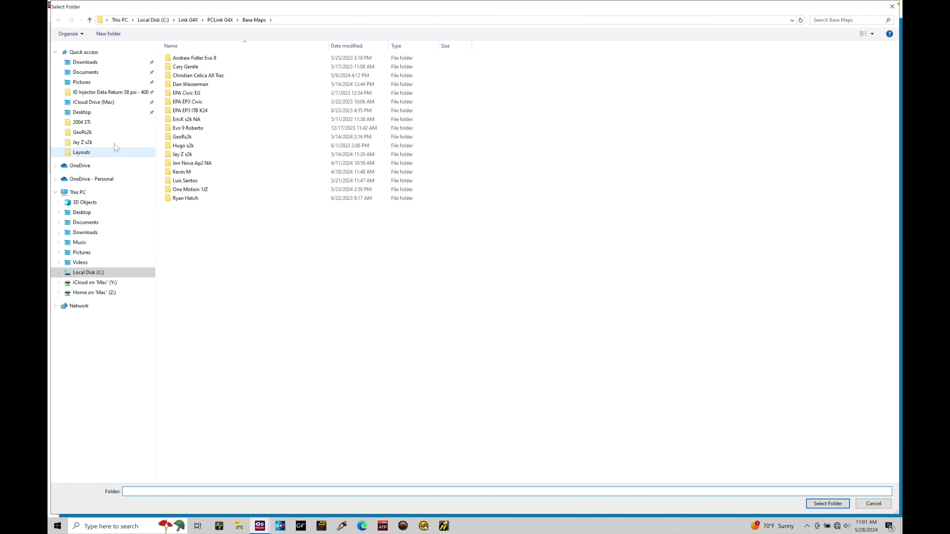
click(106, 73)
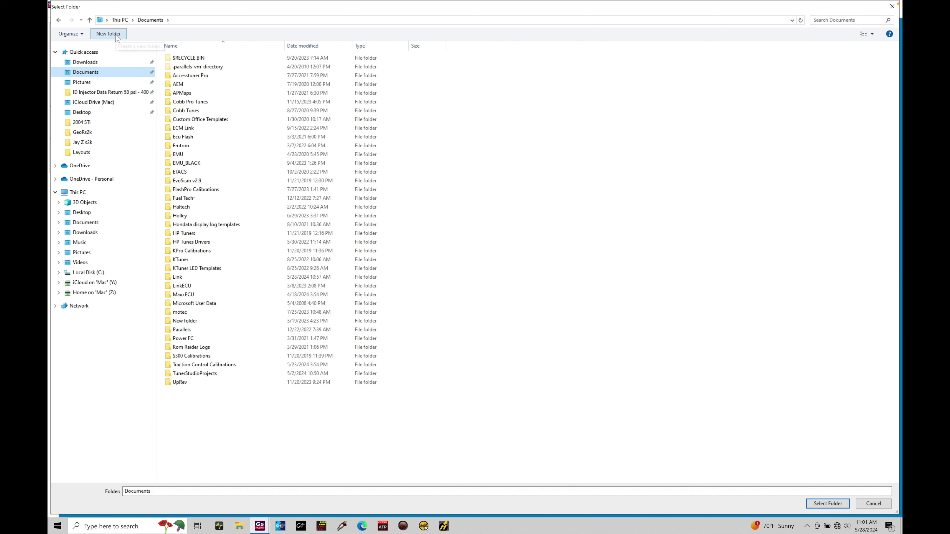
double_click(211, 281)
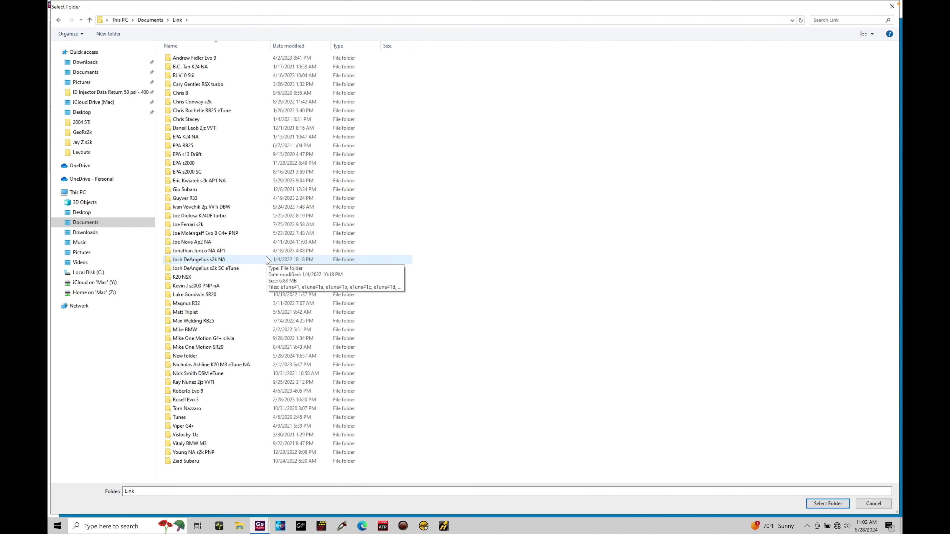
click(834, 505)
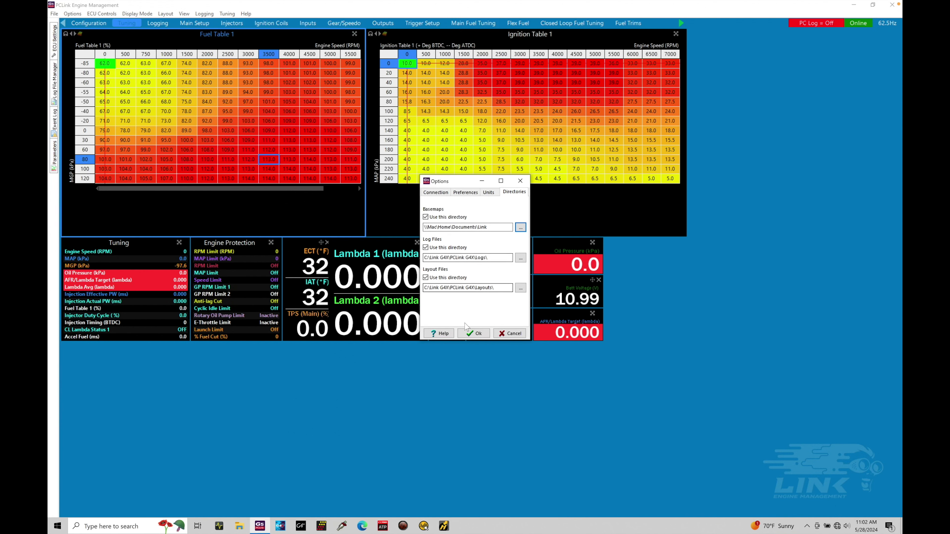
click(470, 334)
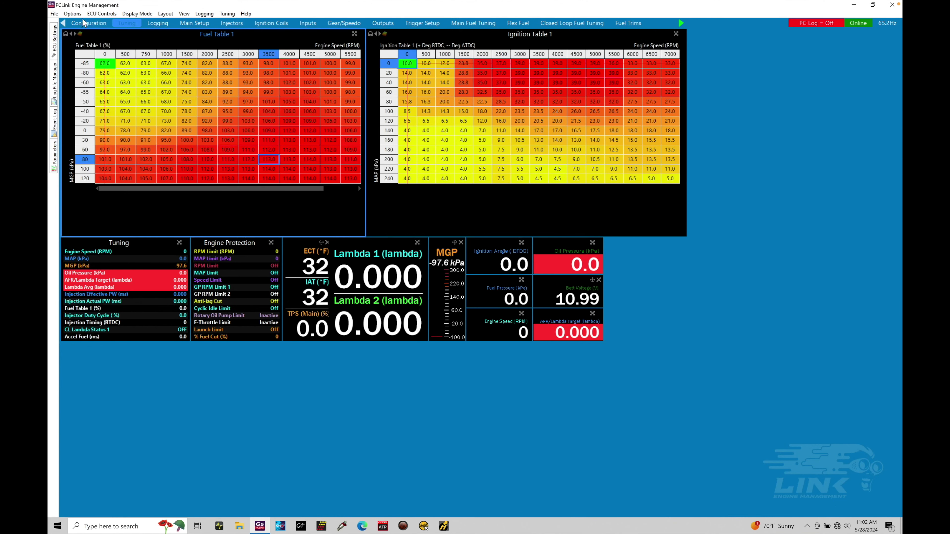
- Start saving the calibration and create a folder named "EPA G5 K24 civic" in the Link folder
click(55, 14)
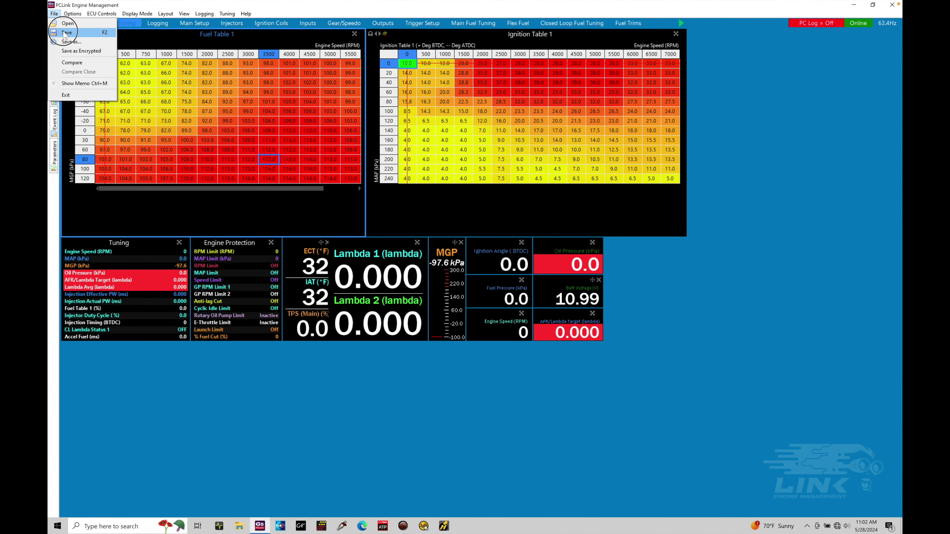
click(66, 36)
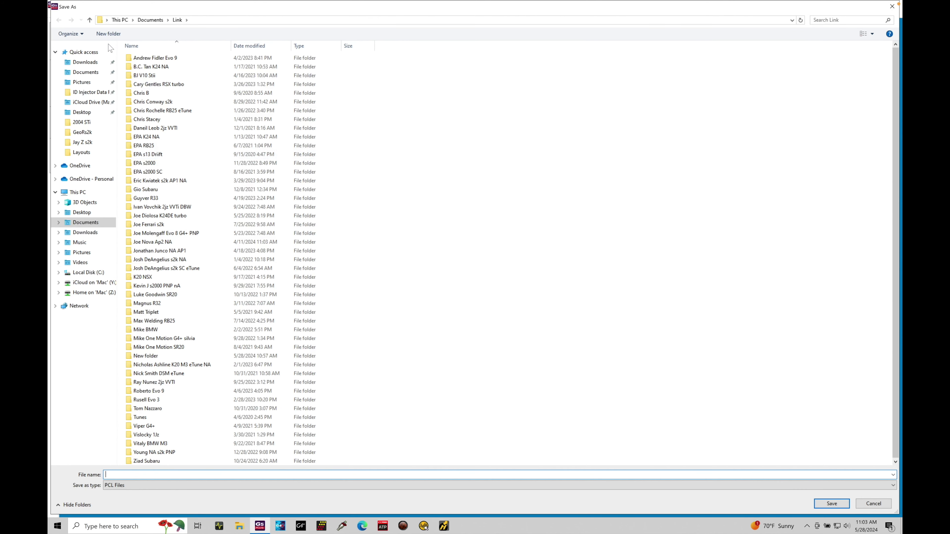
click(112, 37)
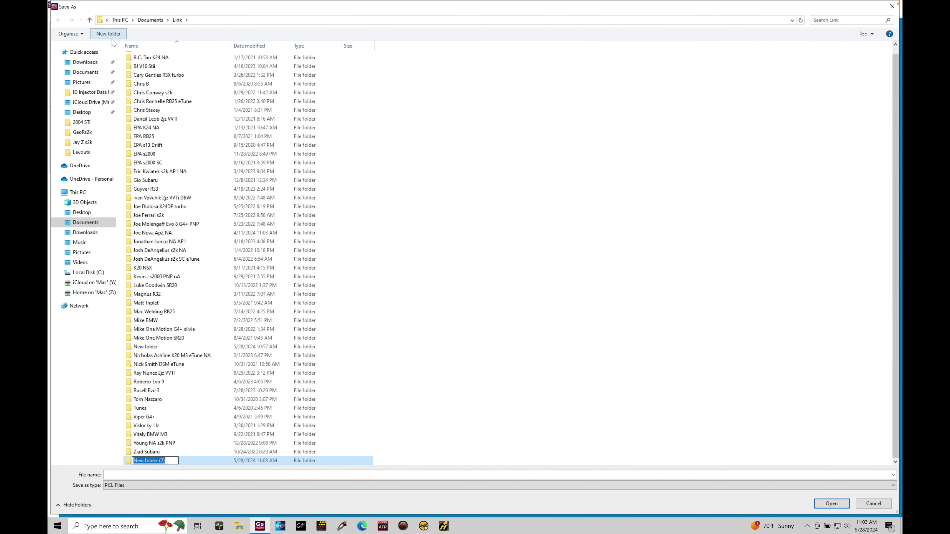
text(EPA G5 K24 civic)
key(Return)
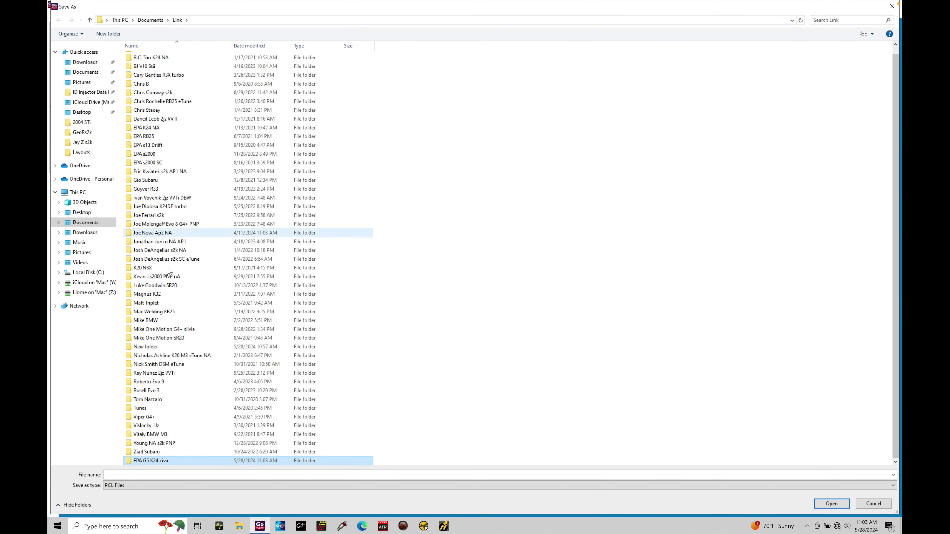
- Save the calibration in the EPA G5 K24 civic folder as "Original G5 calibration"
double_click(165, 462)
click(197, 477)
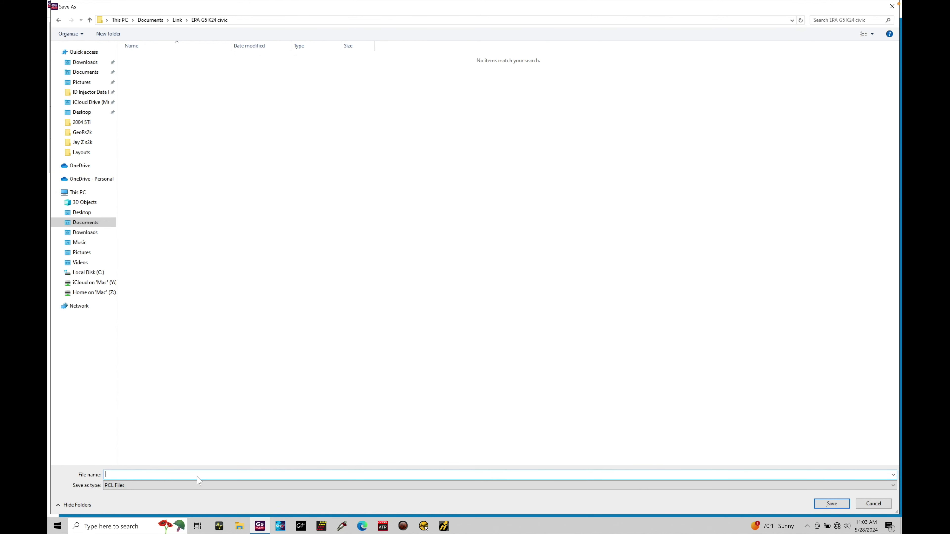
text(Original G5 calibration)
key(Return)
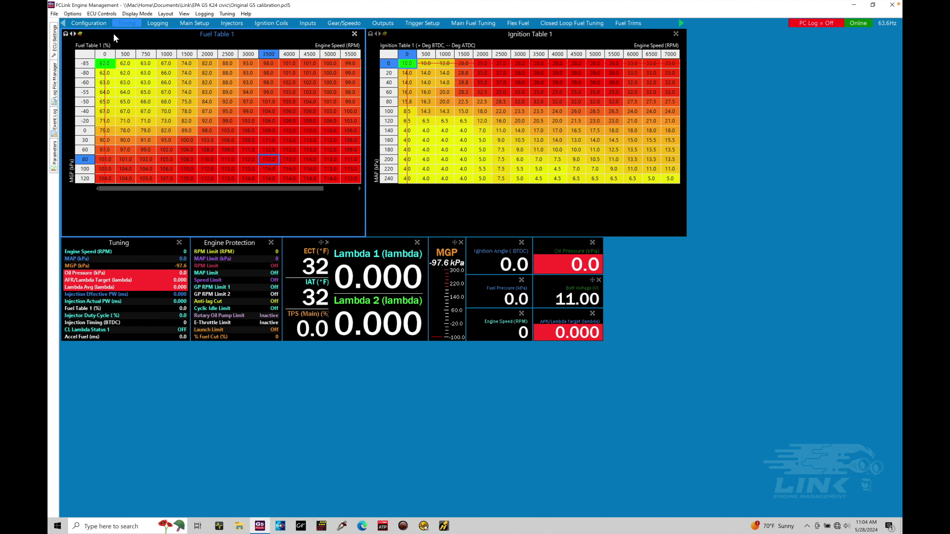
- Save a copy of the calibration as "Base file" in the EPA G5 K24 civic folder
click(54, 14)
click(70, 42)
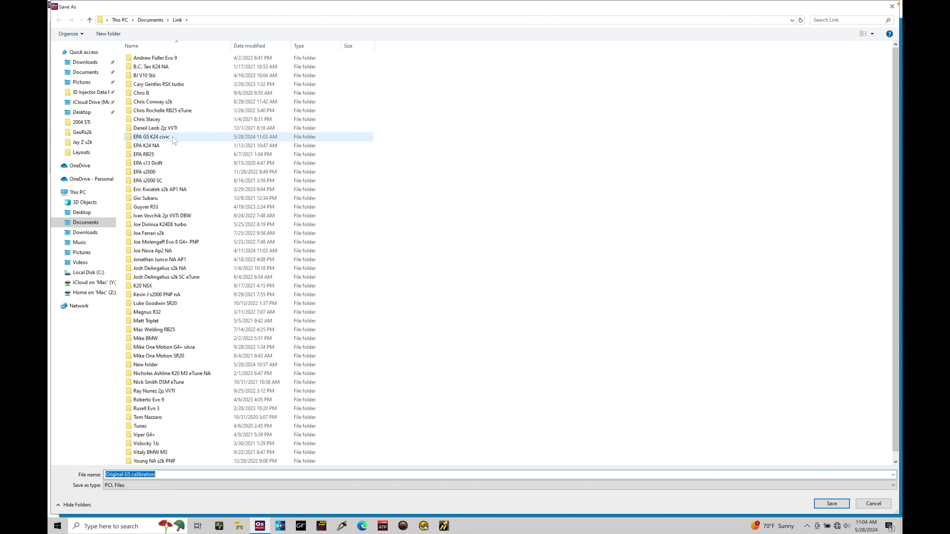
mouse_move(176, 140)
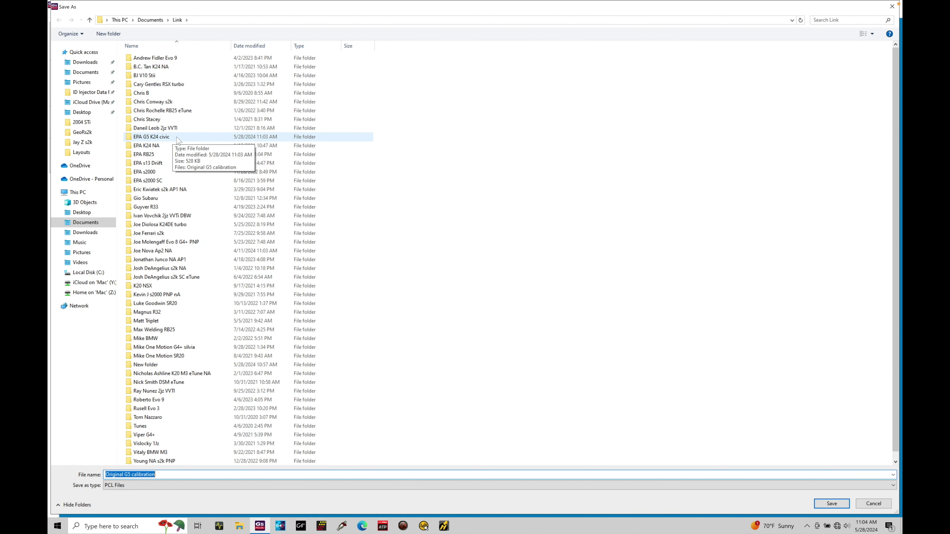
double_click(151, 137)
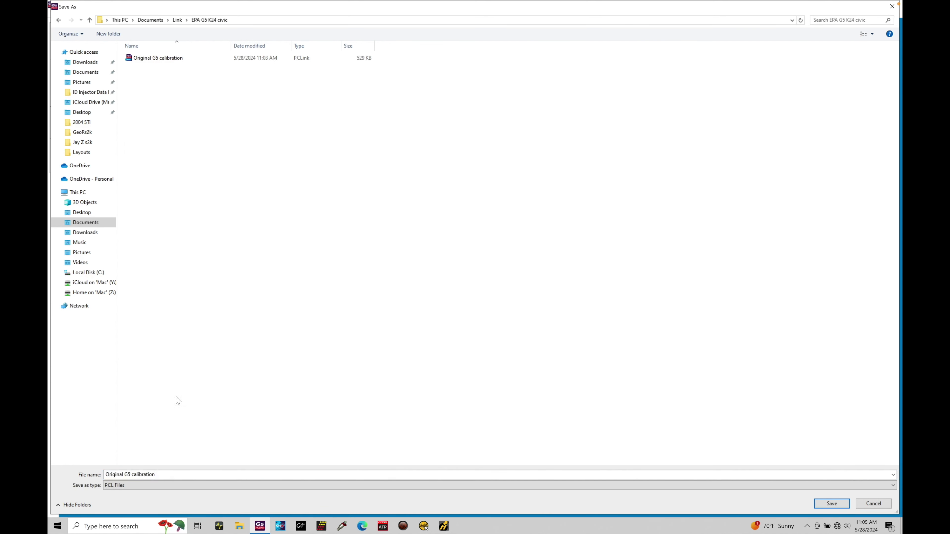
triple_click(184, 474)
key(BackSpace)
text(Base file)
key(Return)
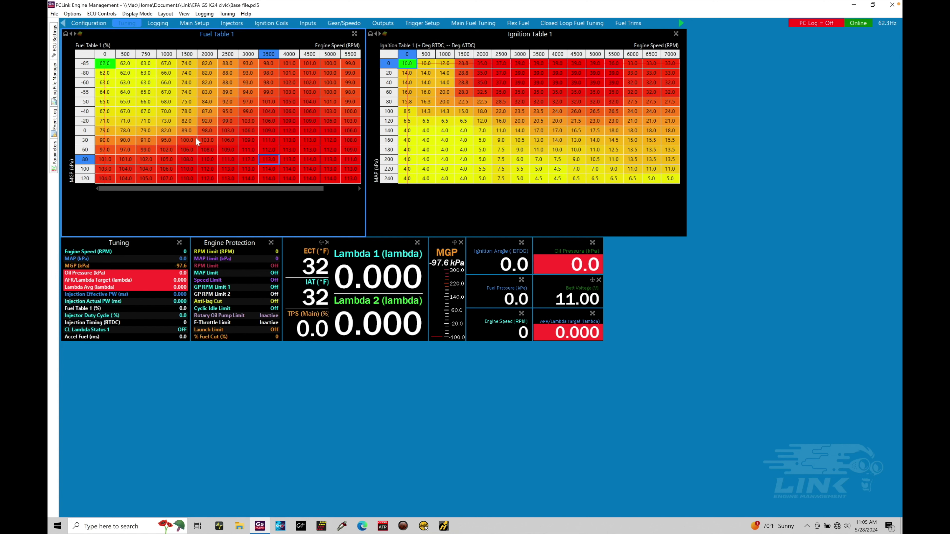
click(55, 15)
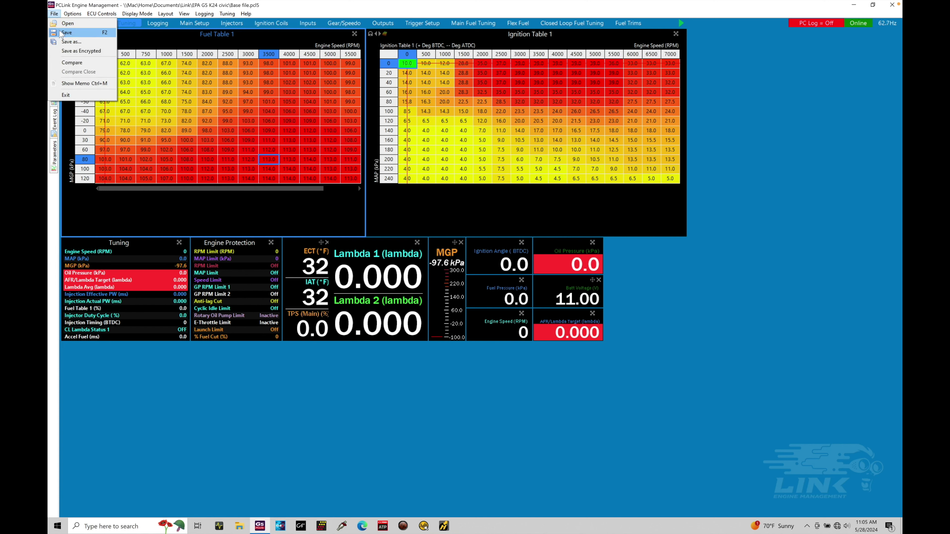
click(217, 111)
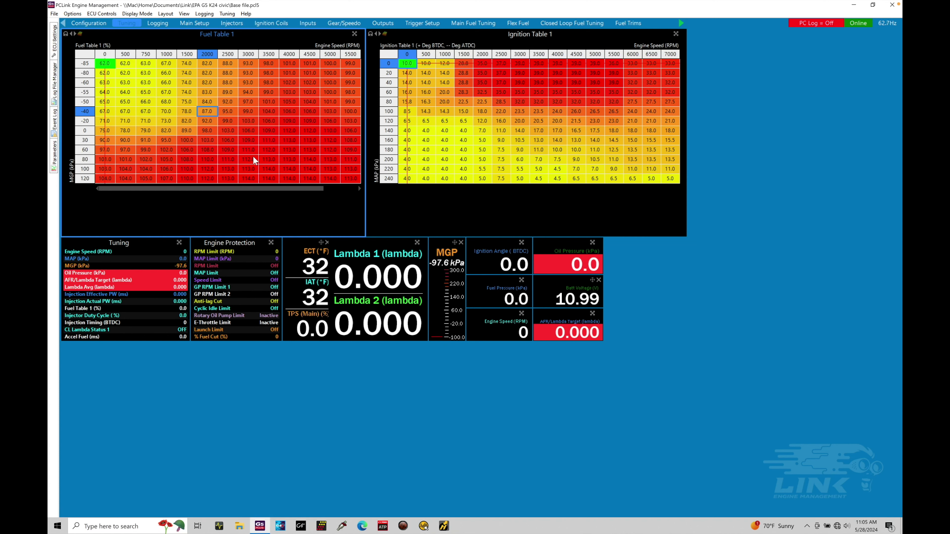
- Save another copy of the calibration as "Idle Tuning" in the EPA G5 K24 civic folder
click(54, 13)
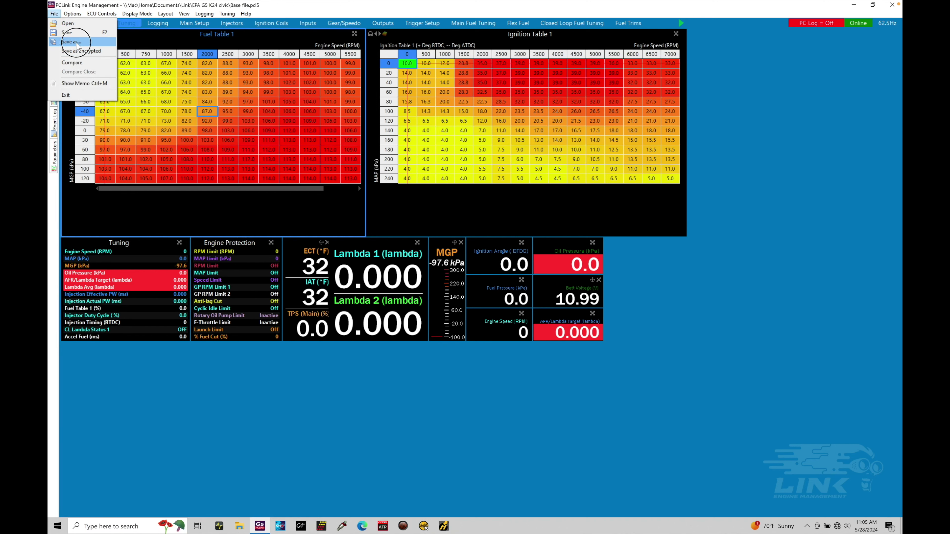
click(72, 41)
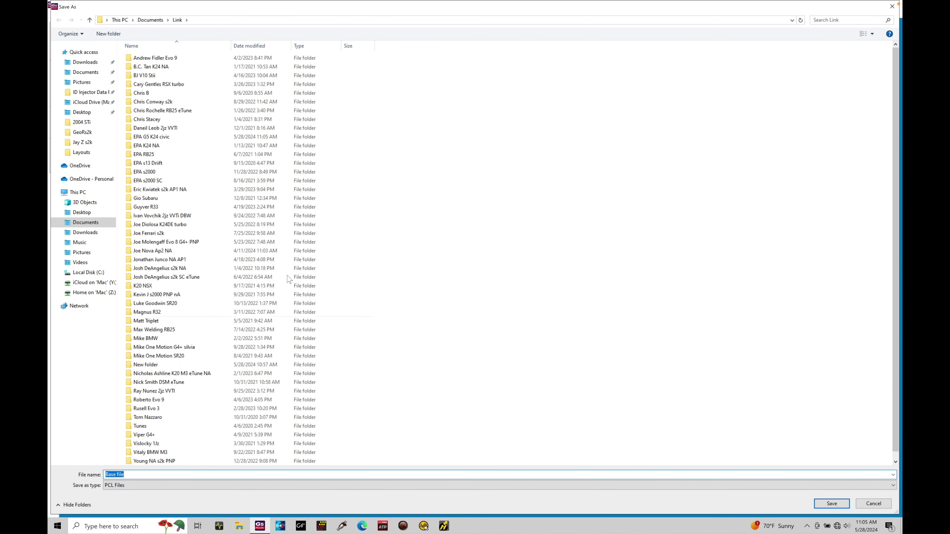
double_click(273, 140)
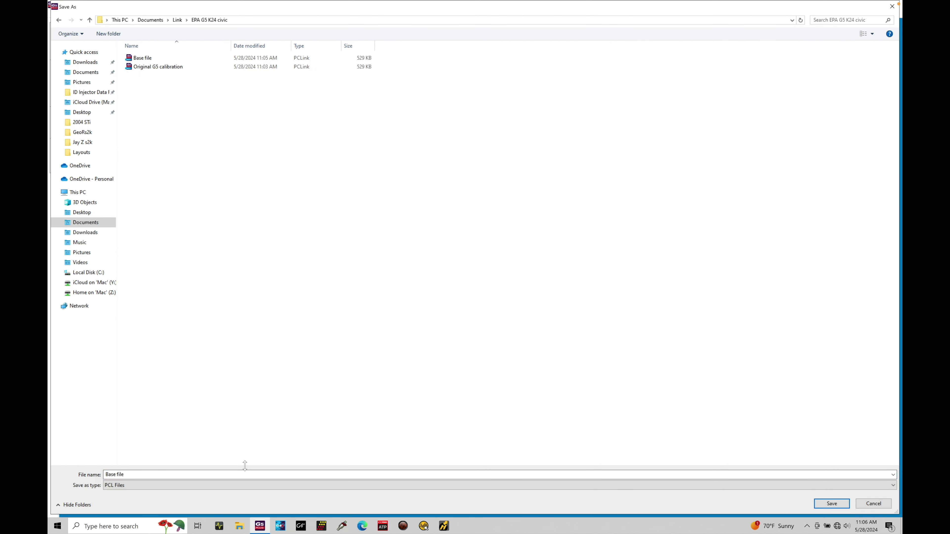
click(247, 475)
text(Idle Tuning)
key(Return)
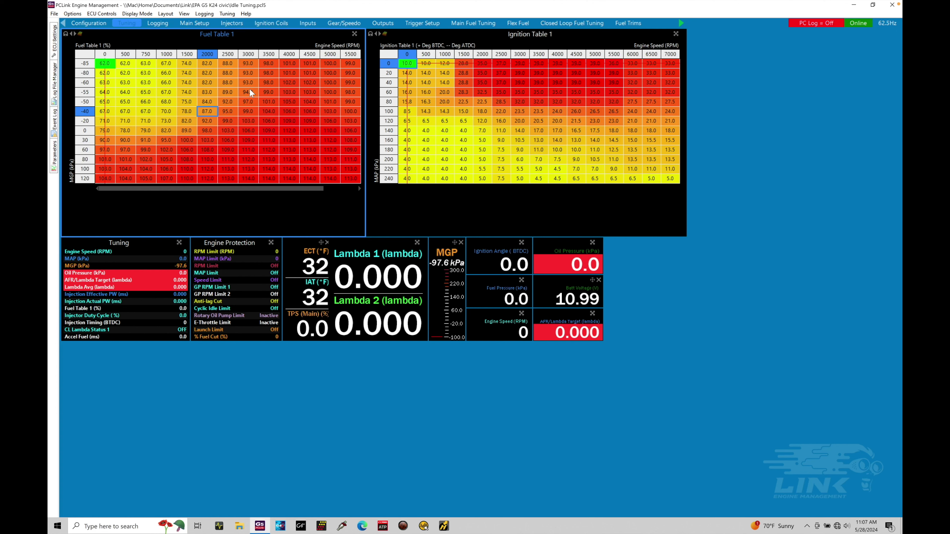
- Save an encrypted copy as "Idle Tuning - Encrypted" in the EPA G5 K24 civic folder, accepting the prefilled ECU serial number
click(54, 14)
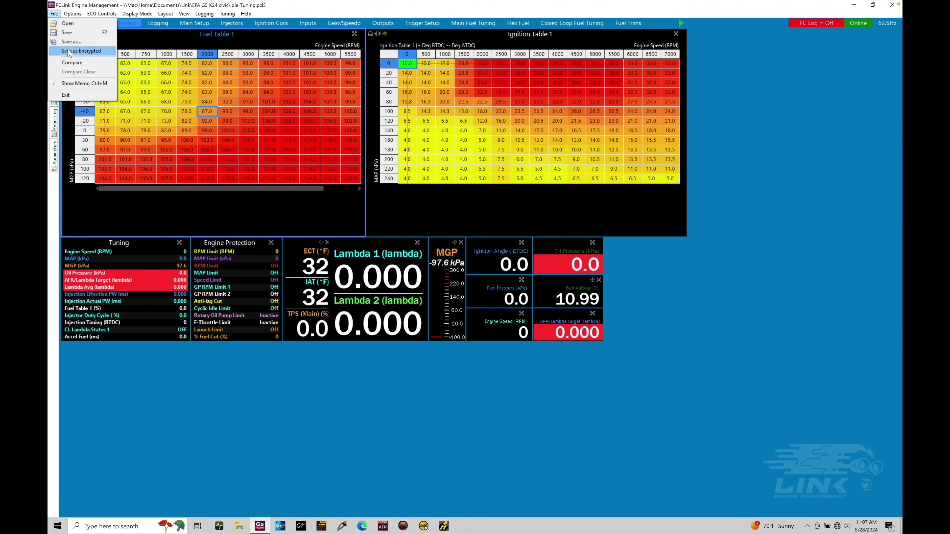
click(71, 42)
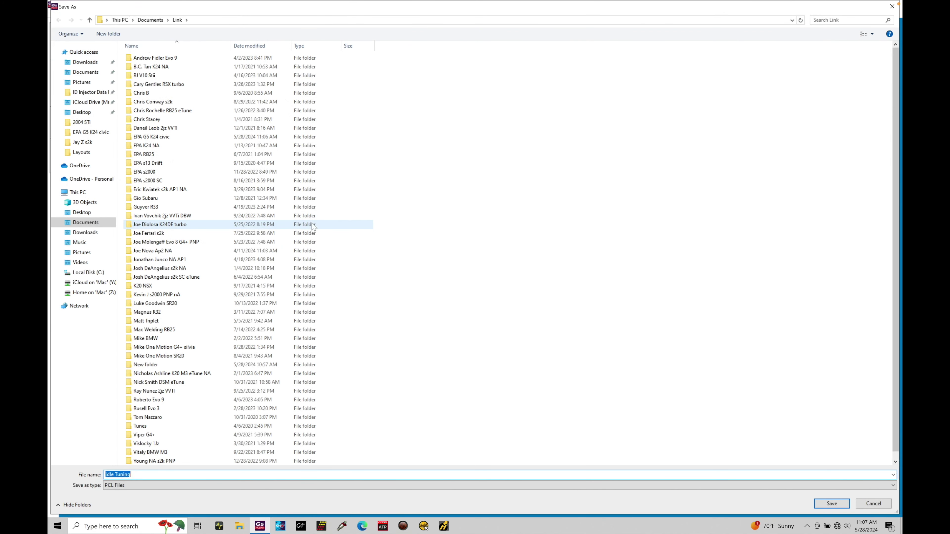
double_click(246, 140)
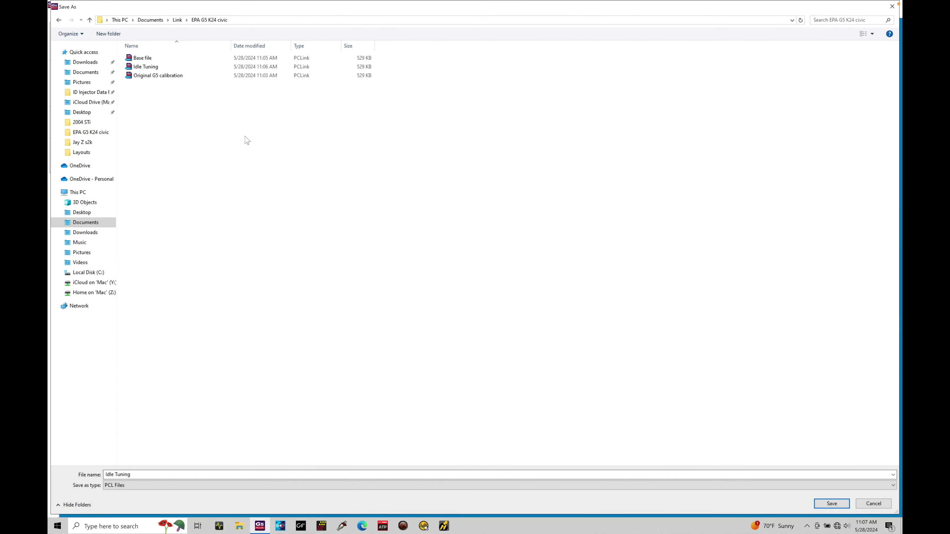
click(190, 474)
text(- Encrypted)
key(Return)
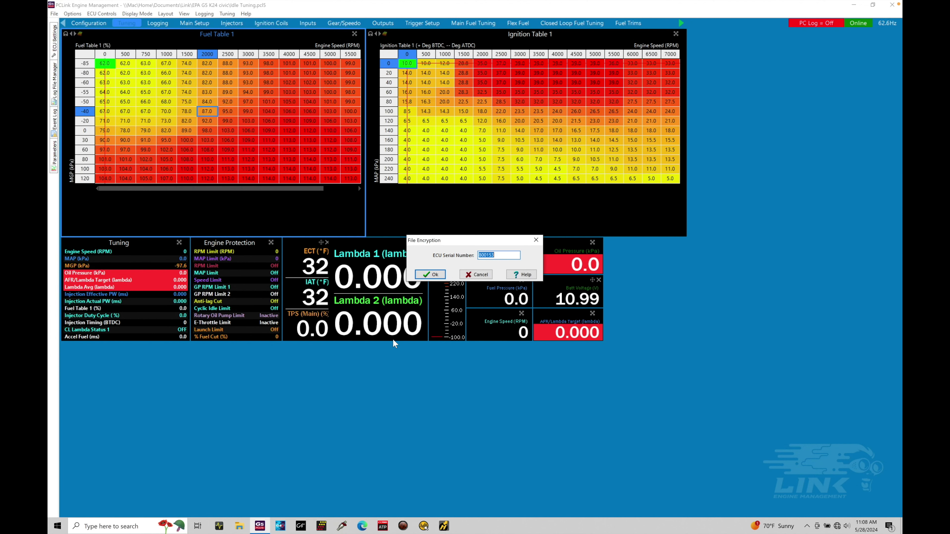
click(434, 275)
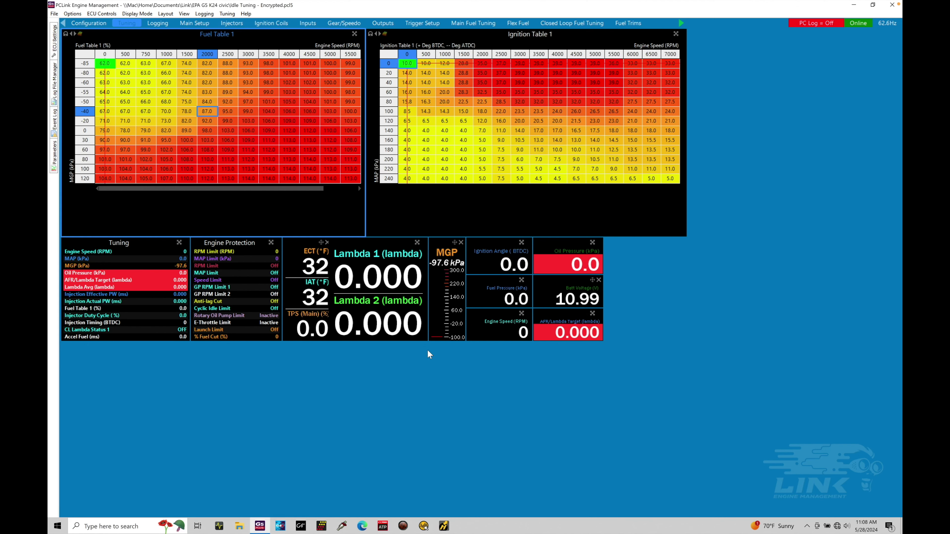
- Start a memo for the calibration with separate lines for "Honda K24 engine", "12.5:1 compression", "stock cams" and "RDX 410cc injectors"
click(56, 14)
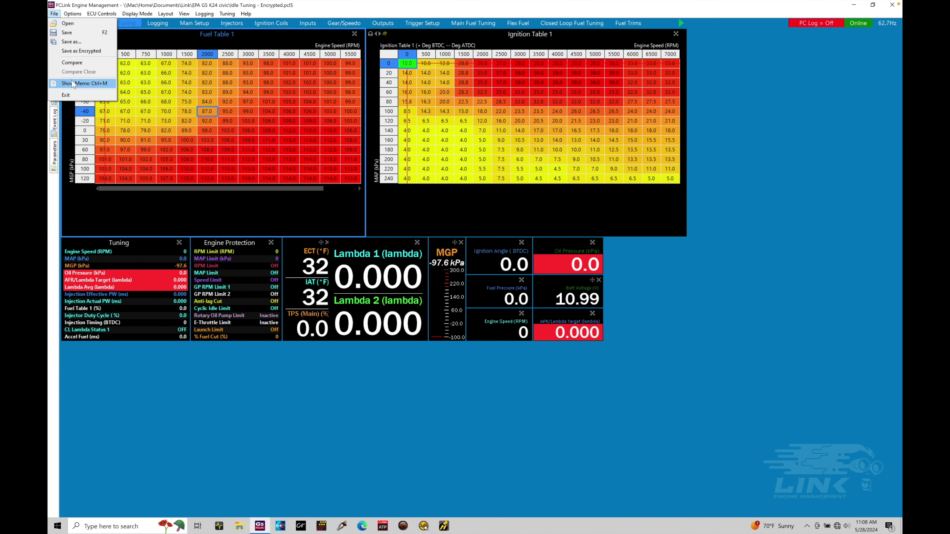
click(80, 83)
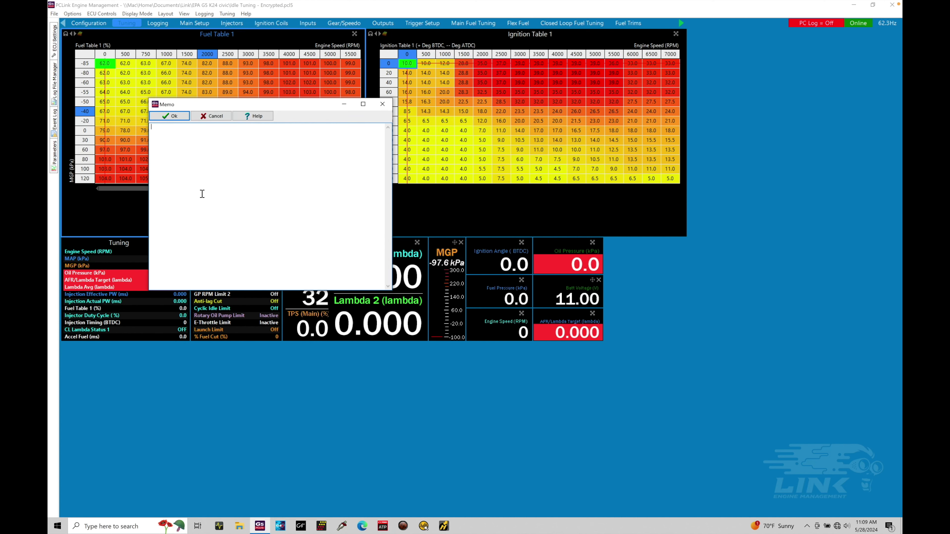
text(Honda K24 engine)
key(Return)
text(12.5:1 compression stock c)
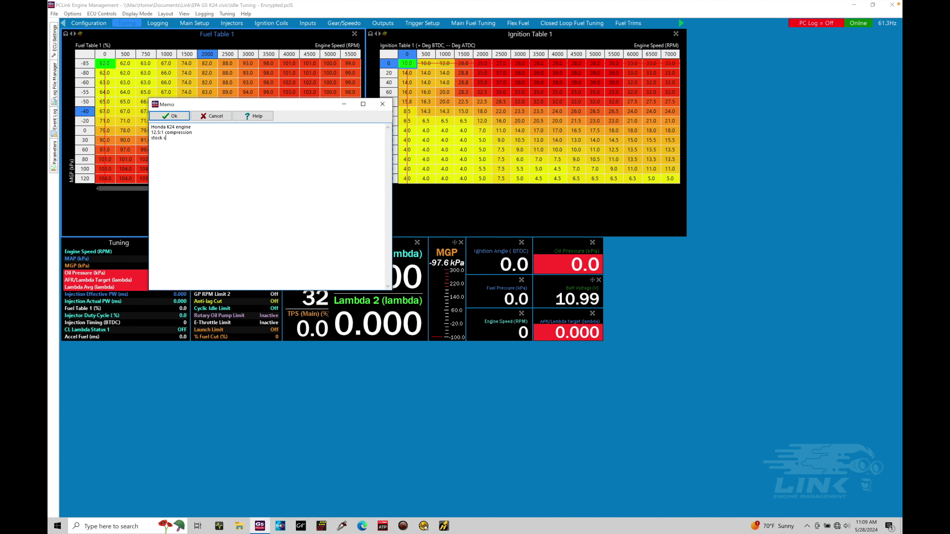
text(ams RDX 410cc i)
text(njectors )
- Add "drop in fuel pump", "flex fuel sensor", "fuel pressure sensor" and "stock map sensor" as separate memo lines, accept the memo and save the calibration
text(drop in fuel pump)
key(Return)
text(flex fuel sensor fuel pressure sensor)
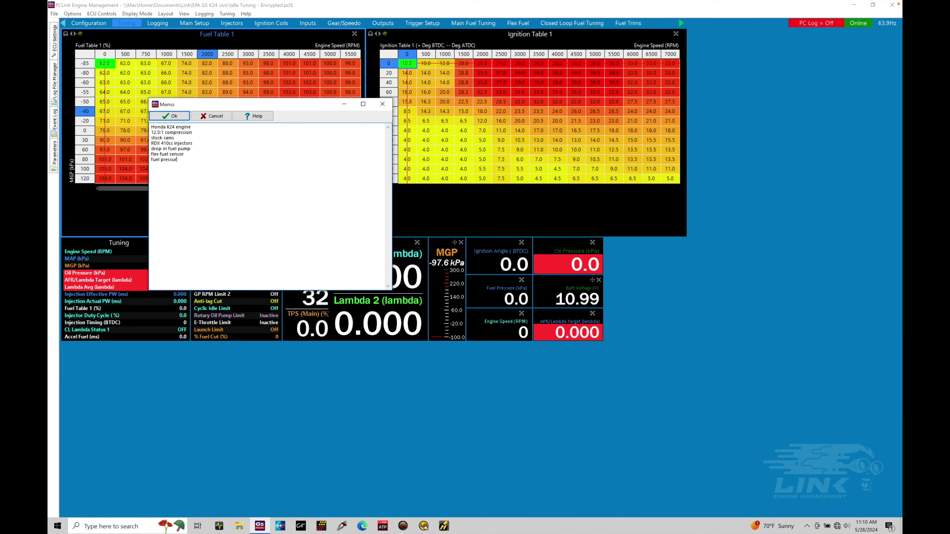
key(Return)
text(stock map sensor)
click(169, 116)
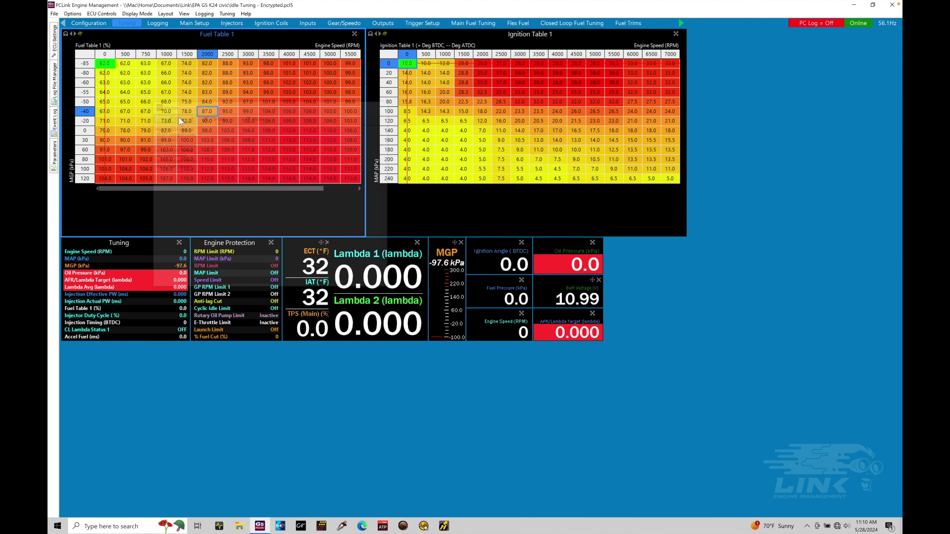
click(55, 14)
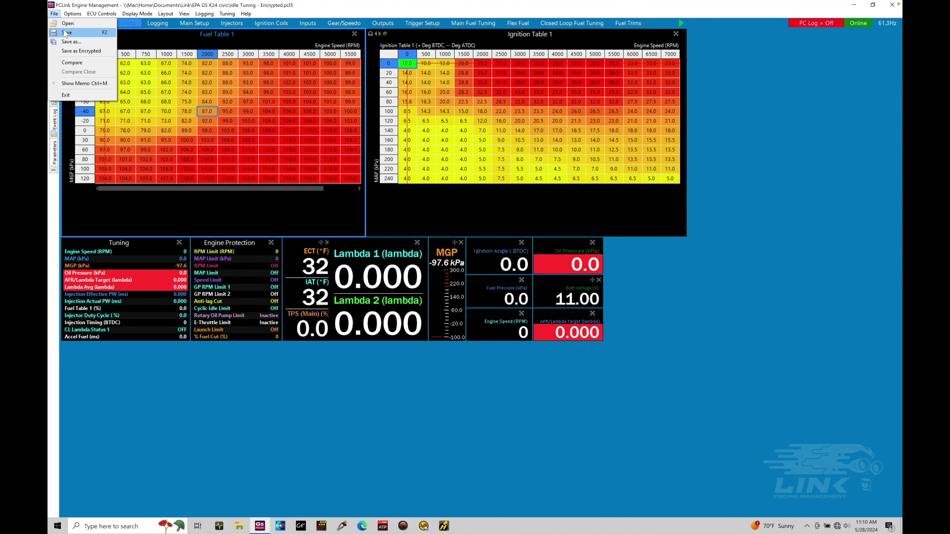
click(68, 33)
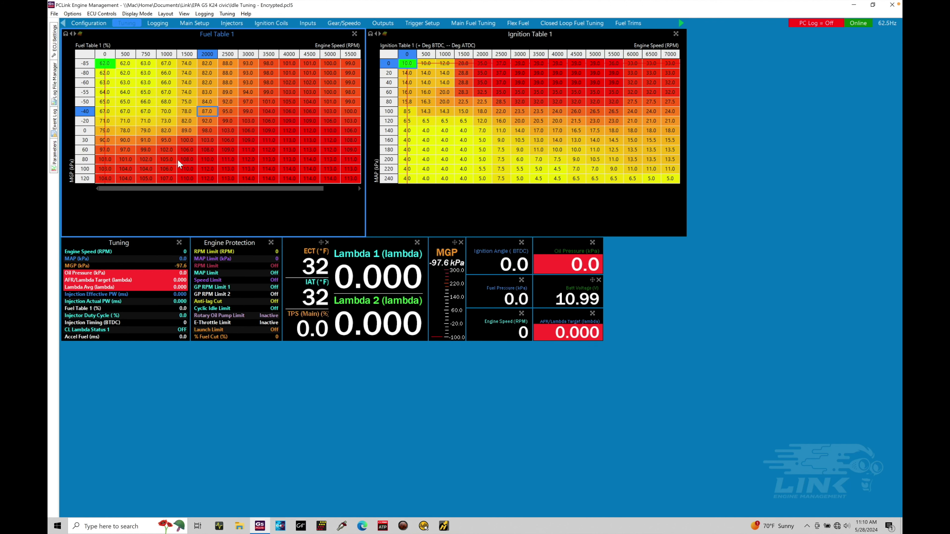
- Reopen the calibration memo to review its notes and close it without changes
click(55, 14)
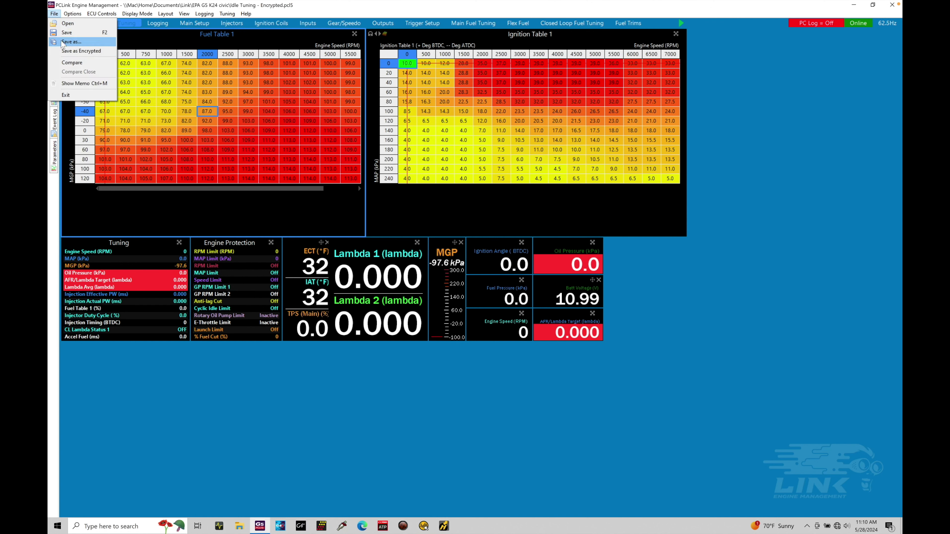
click(77, 79)
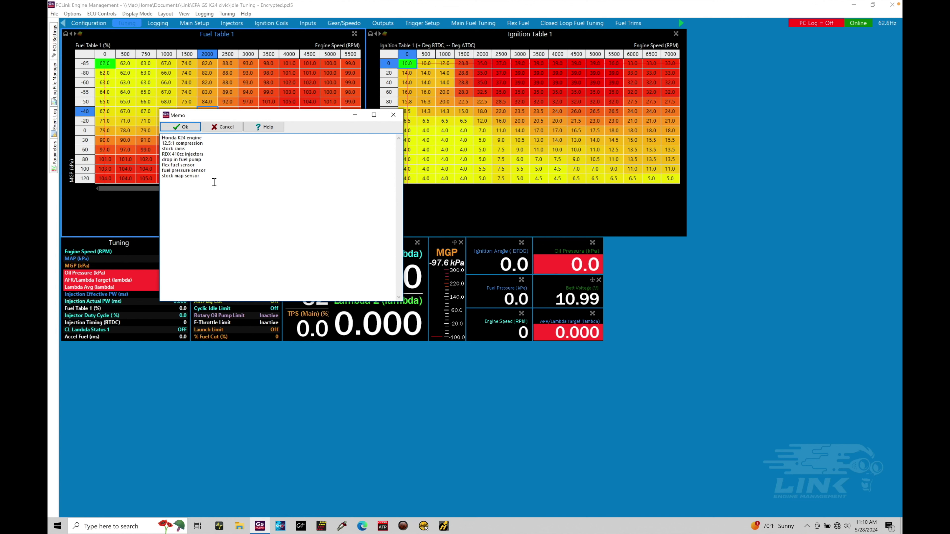
click(393, 115)
click(287, 120)
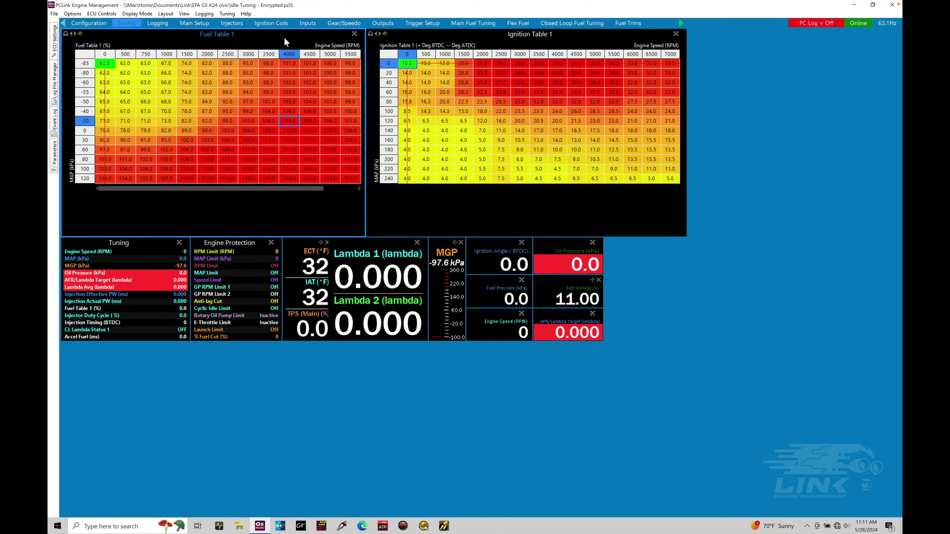
- Open "Original G5 calibration" from the EPA G5 K24 civic folder and download its settings to the connected ECU
click(54, 14)
click(67, 28)
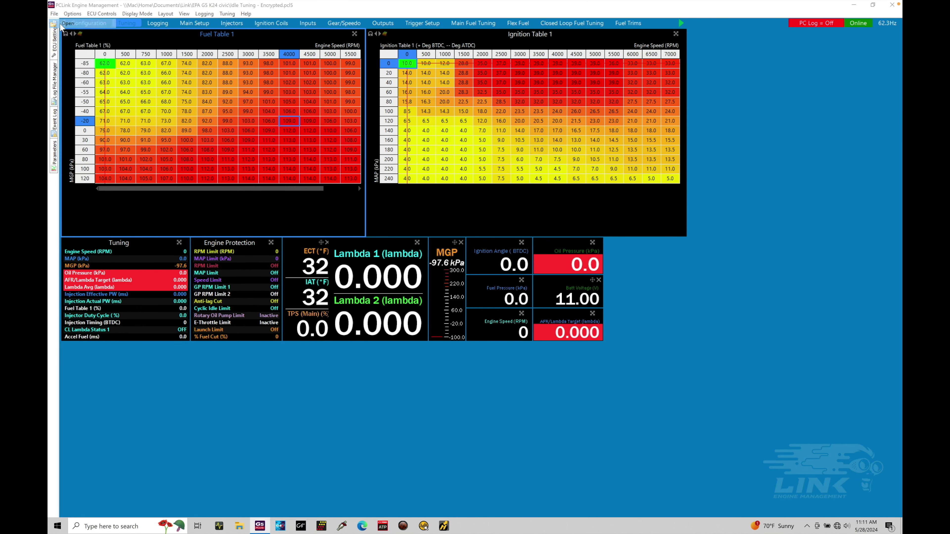
double_click(240, 137)
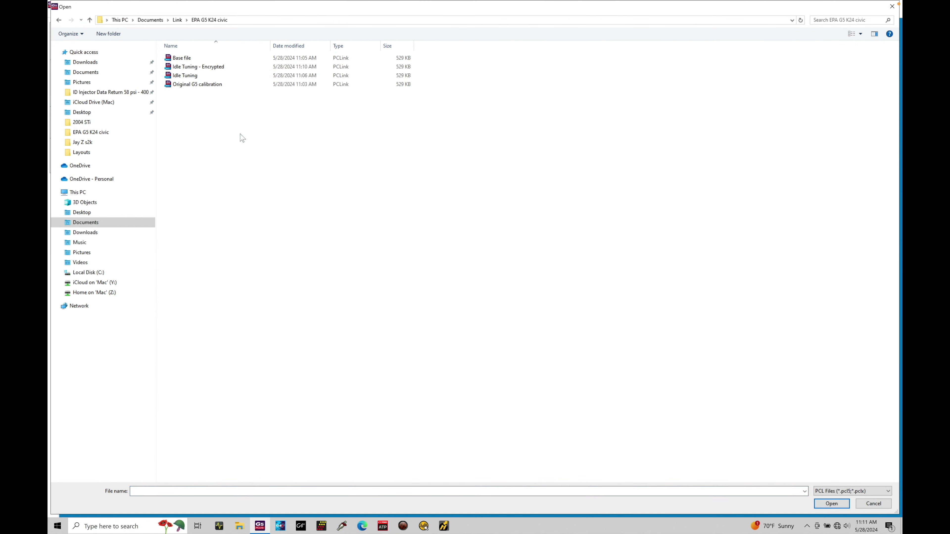
click(253, 84)
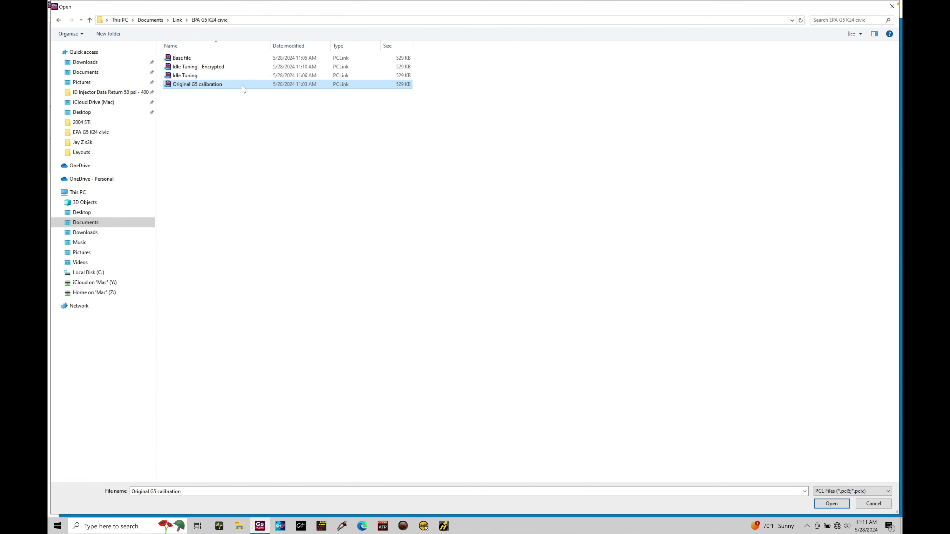
double_click(242, 85)
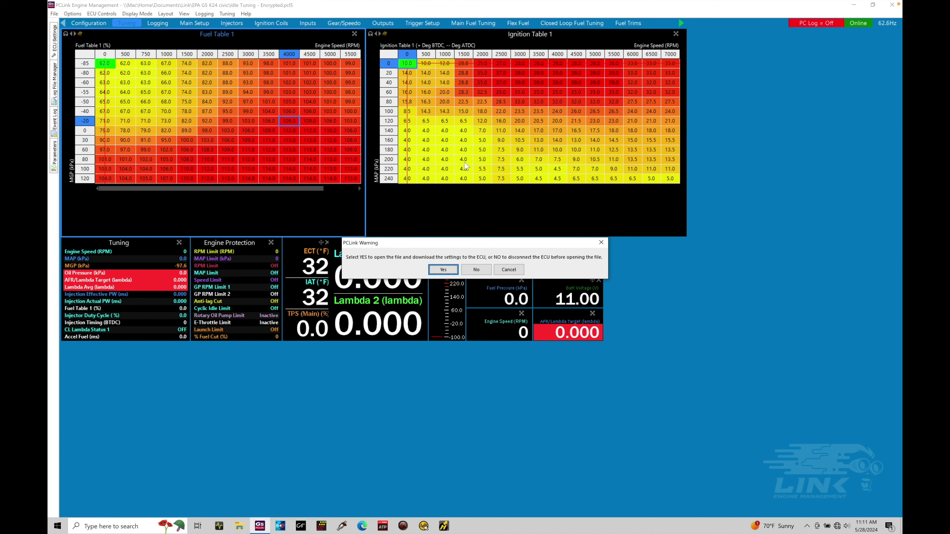
click(445, 274)
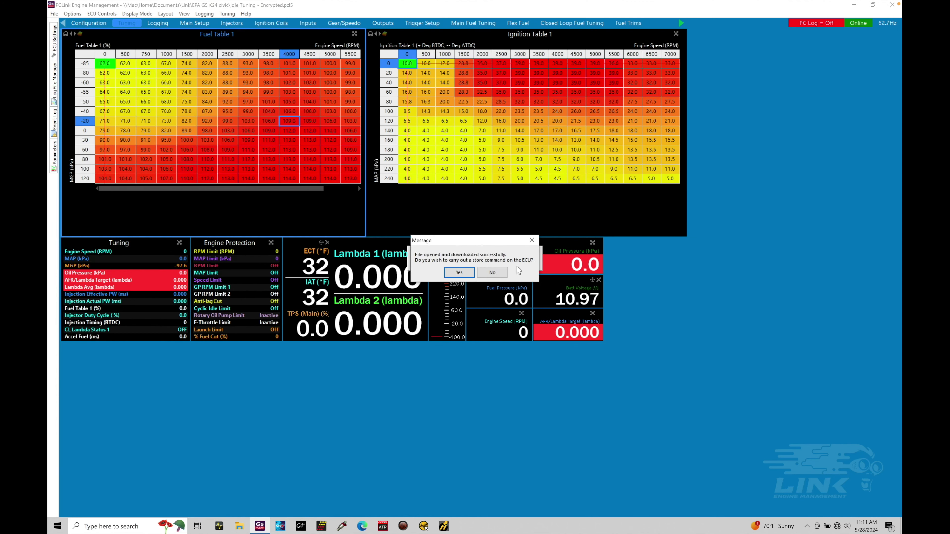
- Store the downloaded calibration on the ECU and cancel the search for an ECU
drag(495, 242, 488, 300)
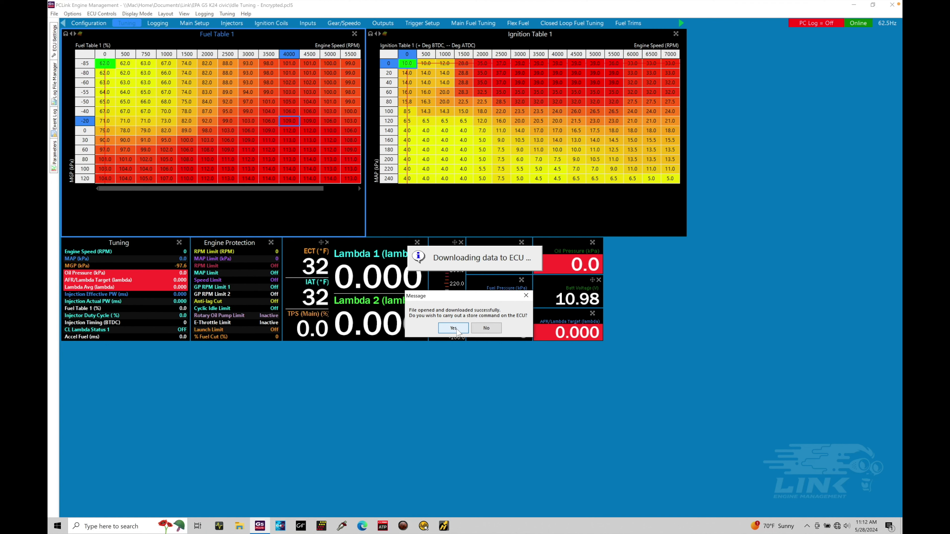
click(453, 328)
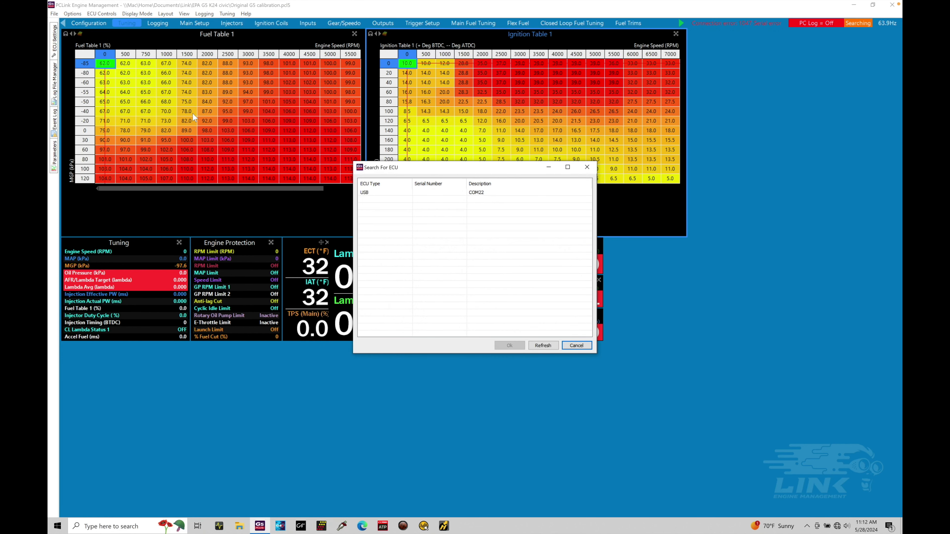
click(576, 346)
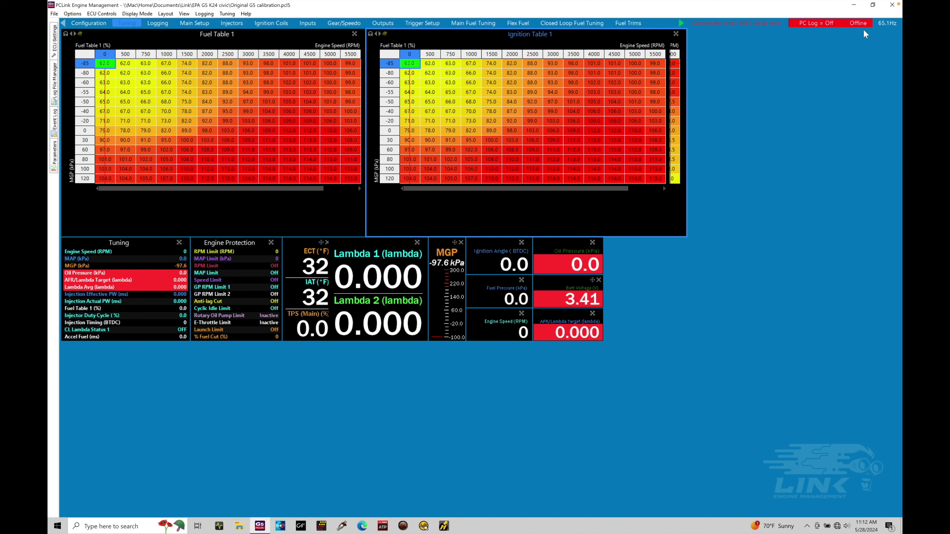
click(659, 87)
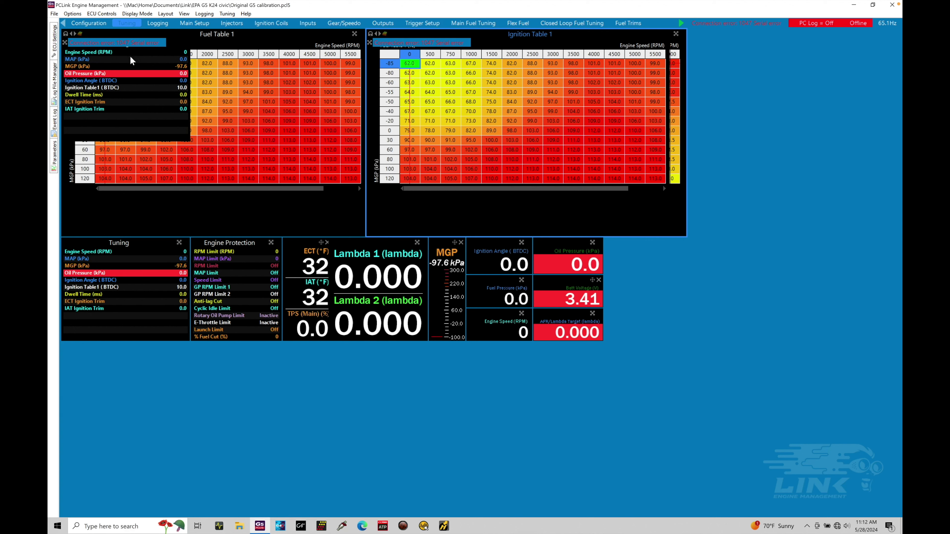
- Open the "3-14-23_Map-2" calibration offline from the customer's Evo 9 folder
click(54, 16)
click(64, 23)
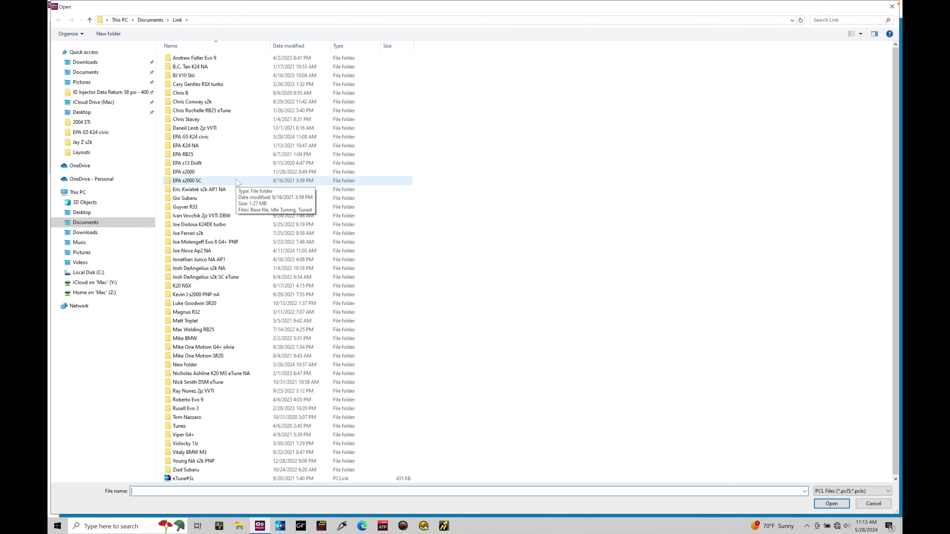
double_click(228, 58)
double_click(224, 75)
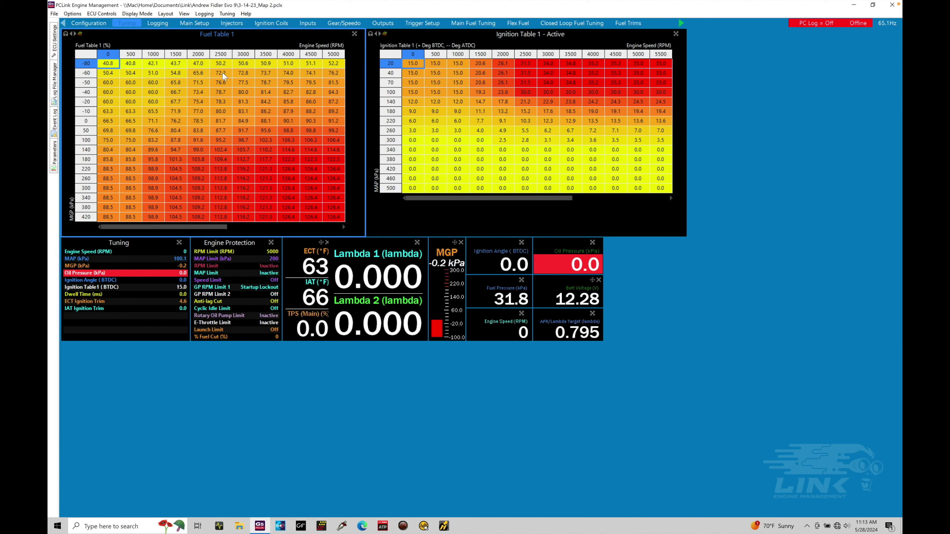
mouse_move(181, 227)
mouse_down()
mouse_move(341, 221)
mouse_move(247, 207)
mouse_move(175, 219)
mouse_up()
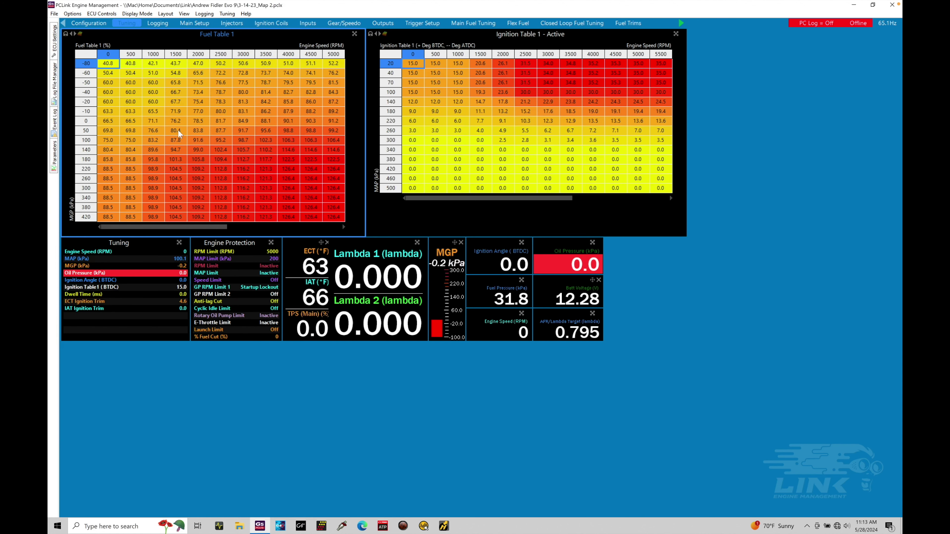